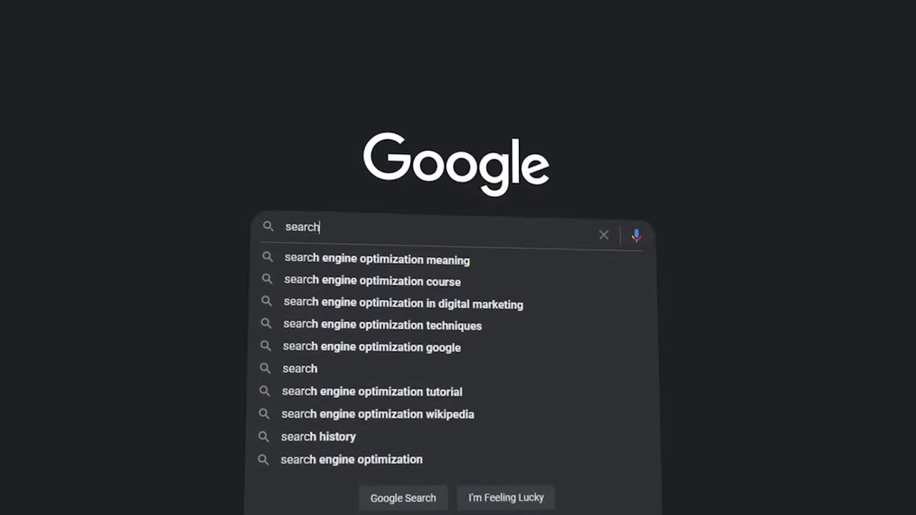
type("e op")
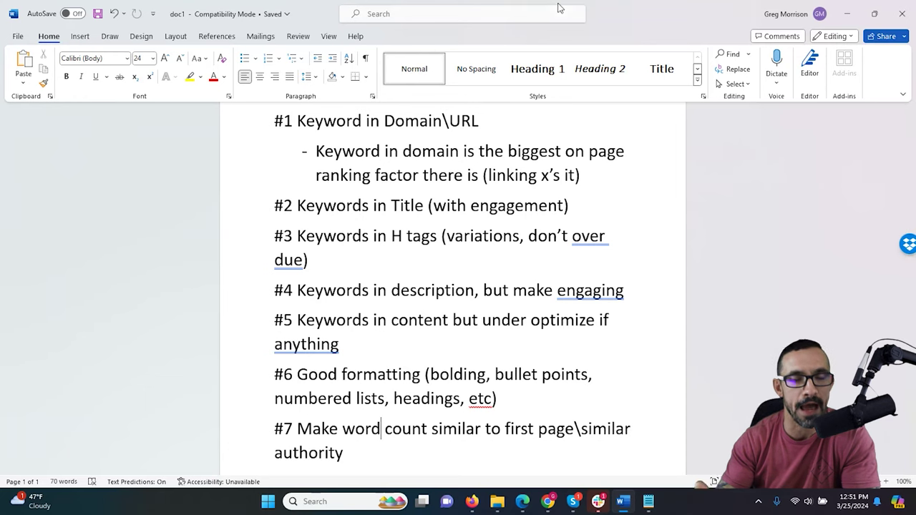
left_click_drag(494, 125, 448, 123)
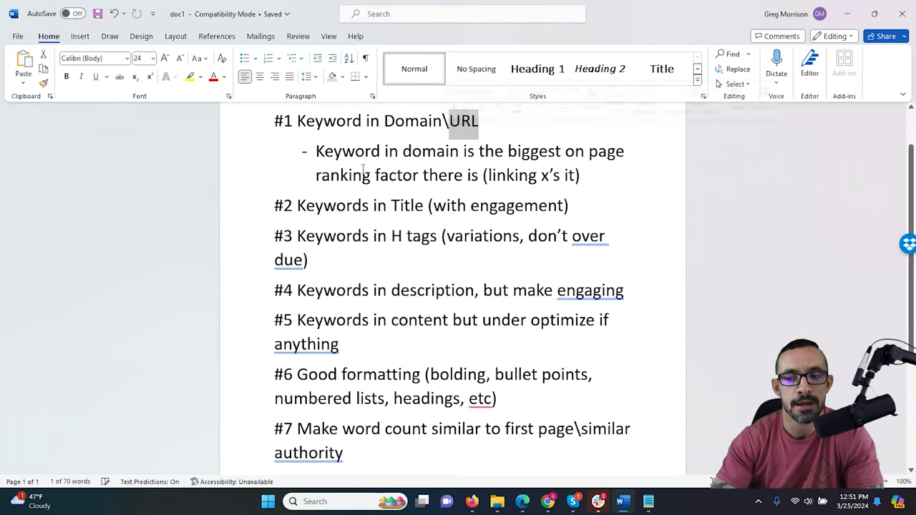
left_click(581, 210)
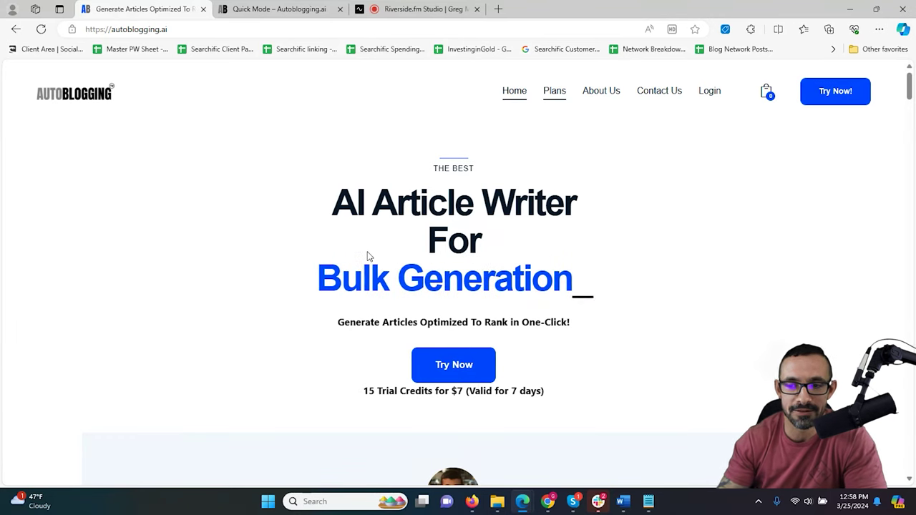
Look through the Autoblogging.ai homepage down to the team section and check the site address
left_click_drag(909, 85, 911, 349)
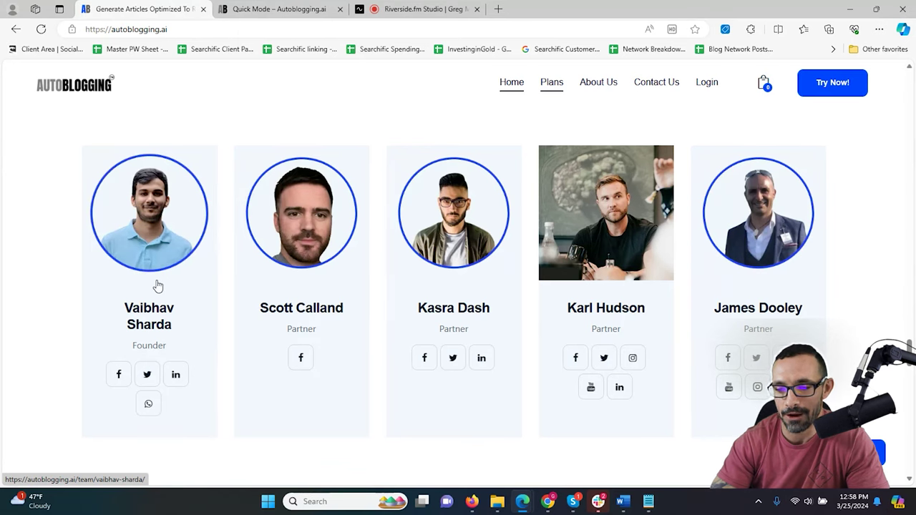
left_click(111, 29)
left_click_drag(109, 29, 215, 33)
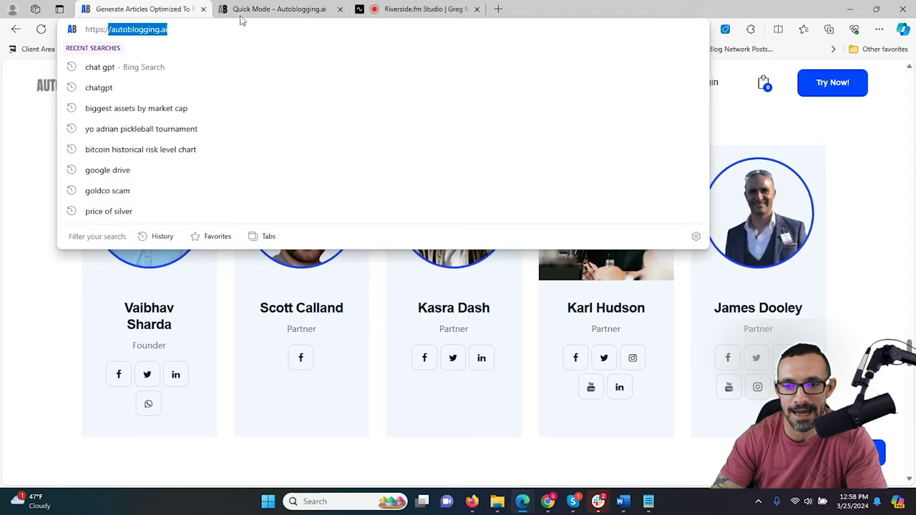
Switch to the Autoblogging.ai dashboard and open Godlike Mode
left_click(275, 8)
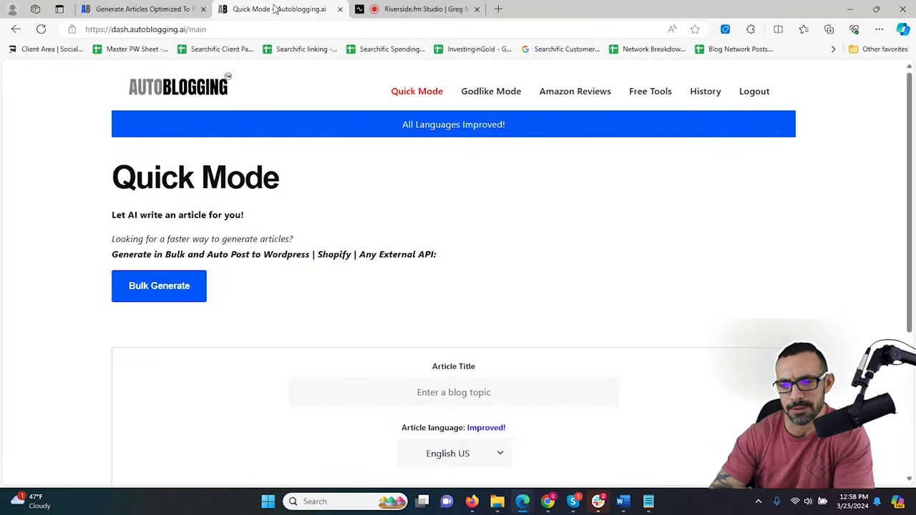
left_click(130, 29)
left_click(61, 310)
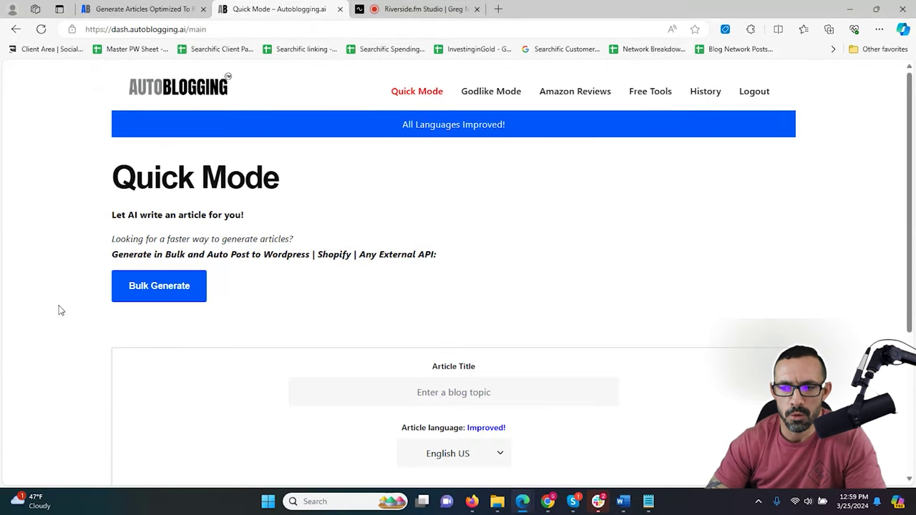
left_click(495, 94)
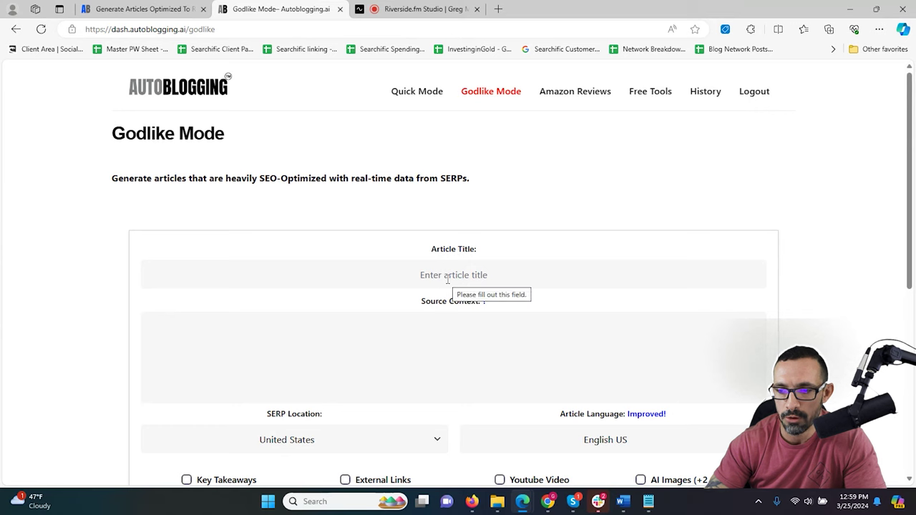
Set the article title to "How to build a shelter" and submit the form to fetch competition URLs
left_click(447, 279)
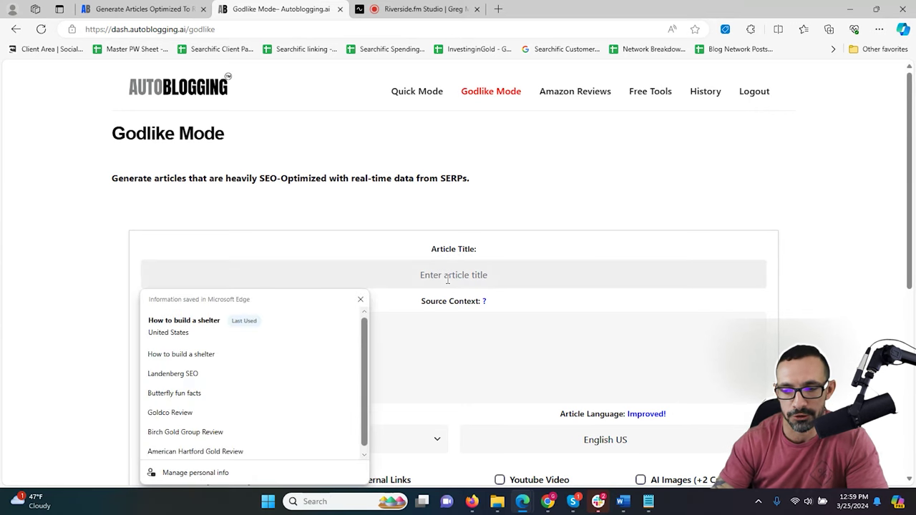
left_click(221, 356)
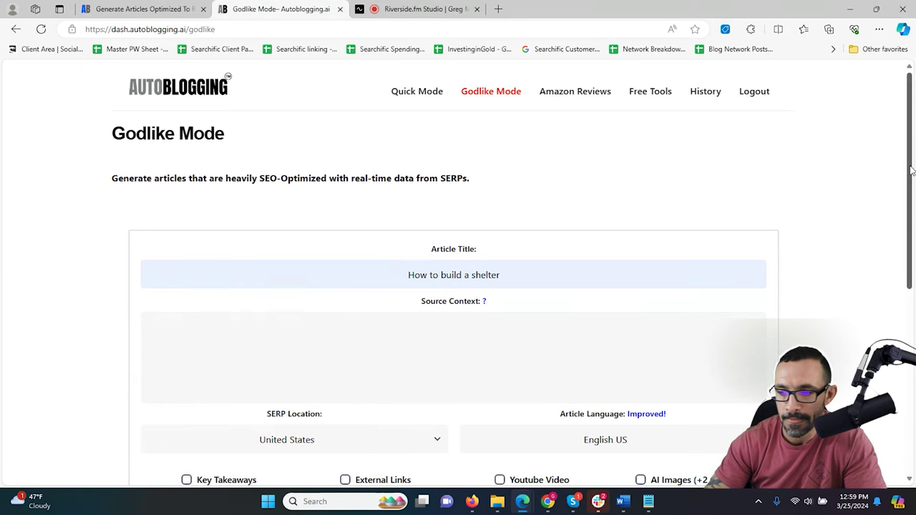
left_click_drag(910, 170, 894, 351)
left_click(472, 401)
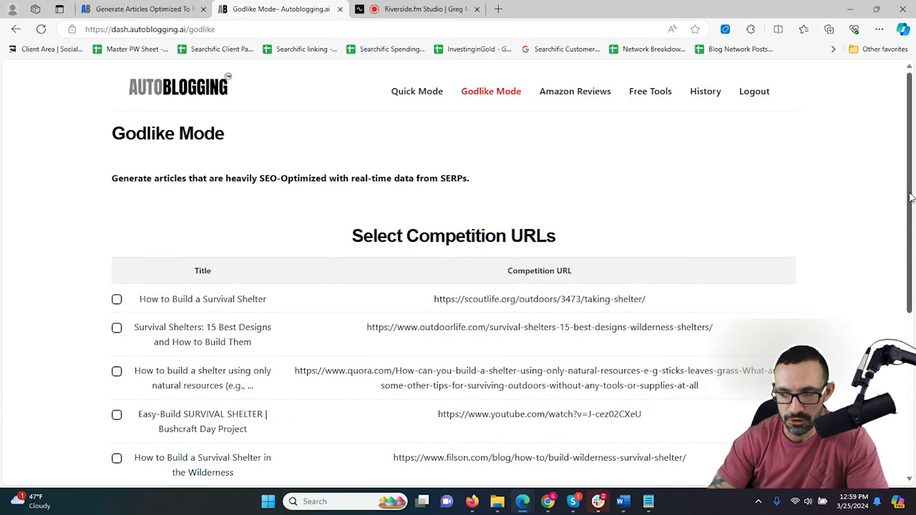
Select the scoutlife.org, outdoorlife.com and filson.com pages as competition URLs
left_click_drag(906, 201, 914, 279)
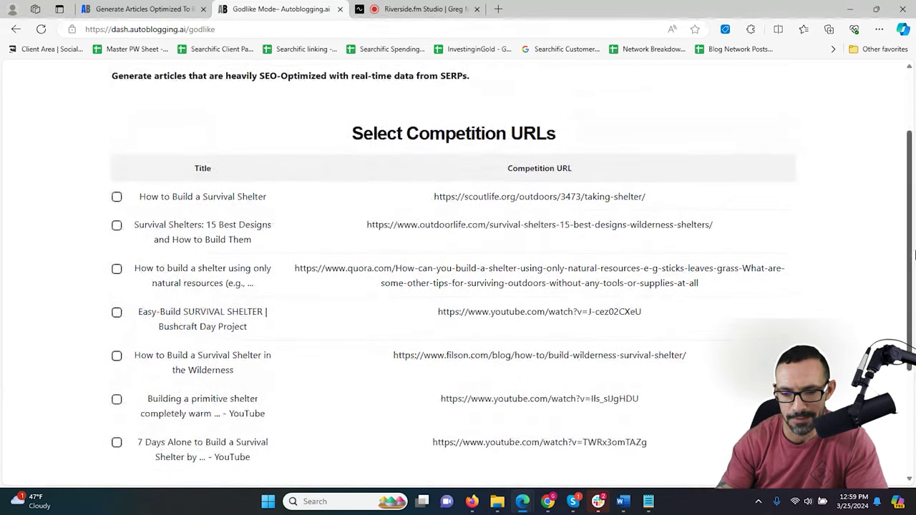
left_click_drag(915, 254, 915, 260)
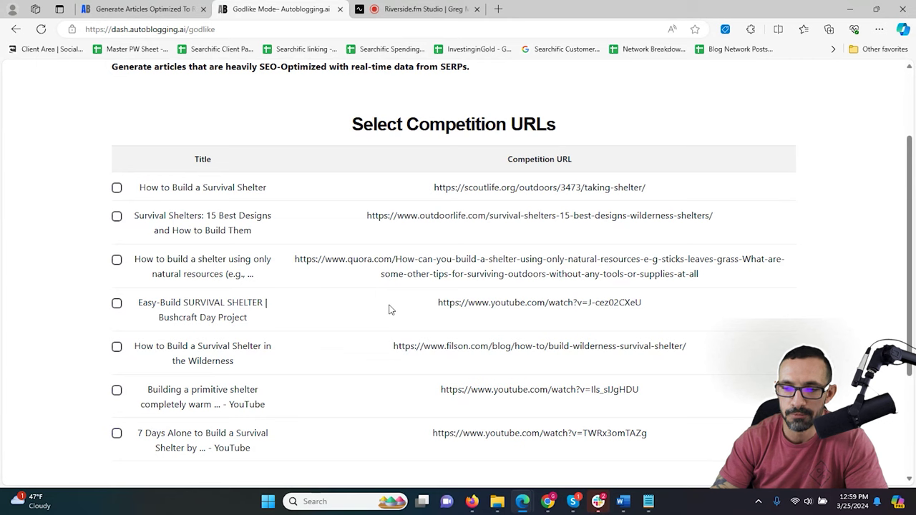
left_click(117, 188)
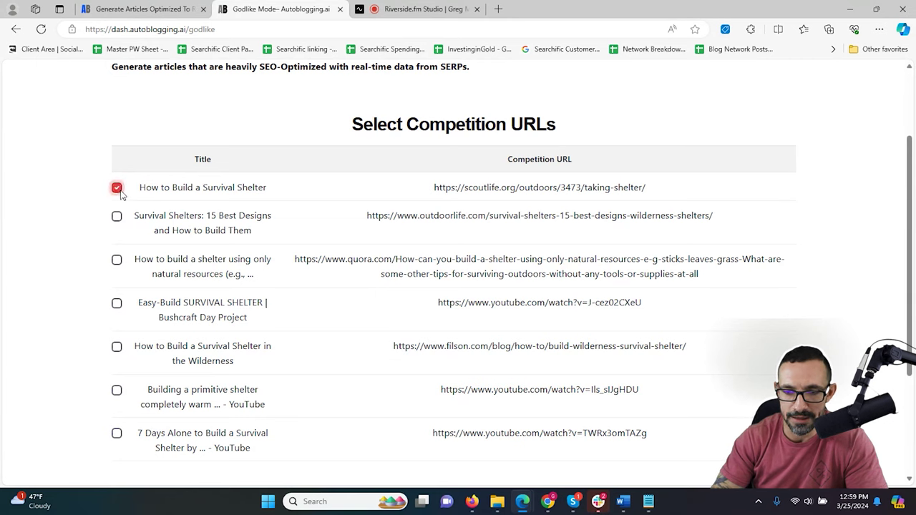
left_click(116, 216)
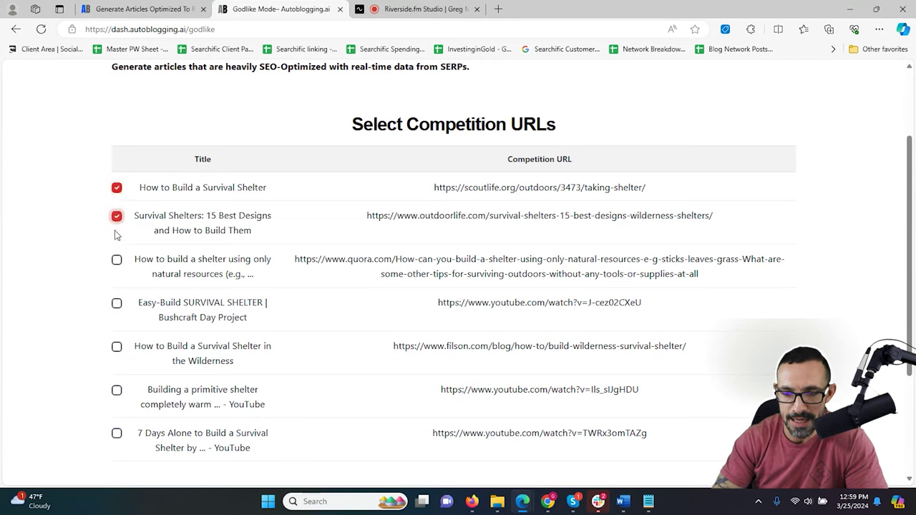
left_click(117, 348)
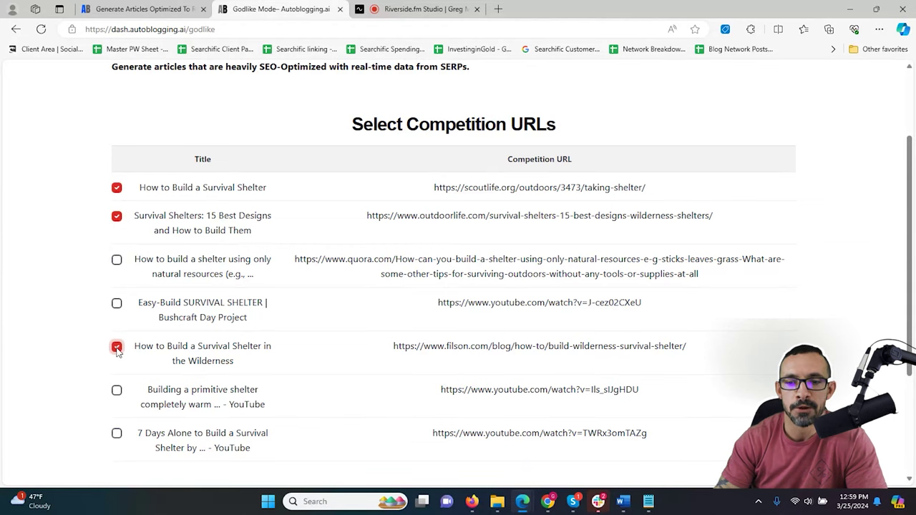
Enable creating the outline based on outlines of the competition and start the SERP research
left_click_drag(913, 178, 913, 206)
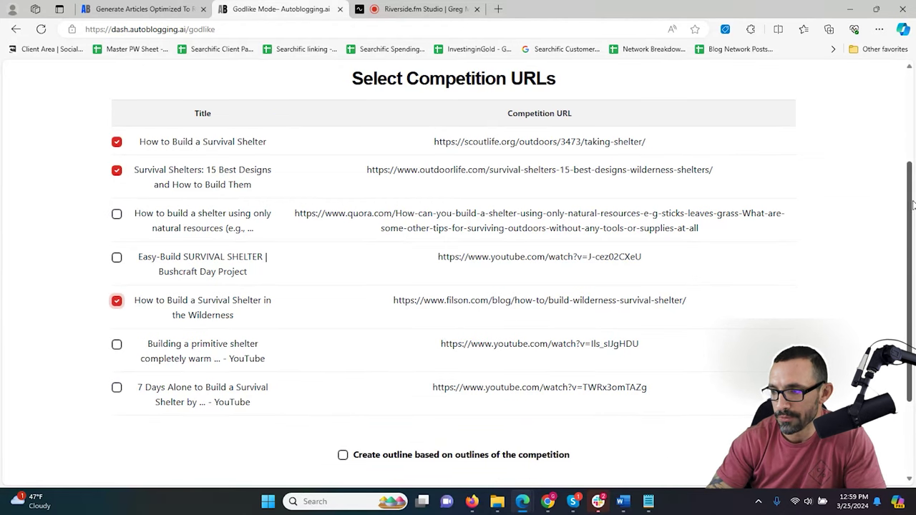
scroll(914, 207, "down", 2)
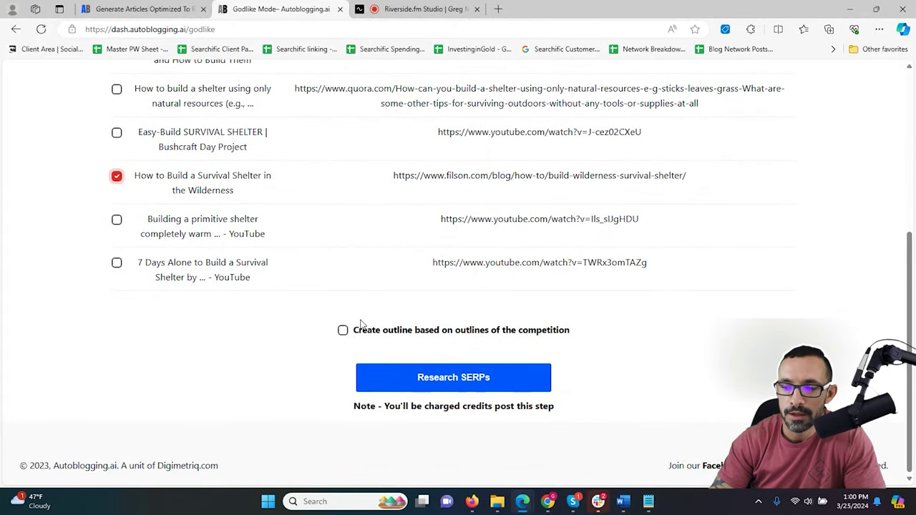
left_click(343, 330)
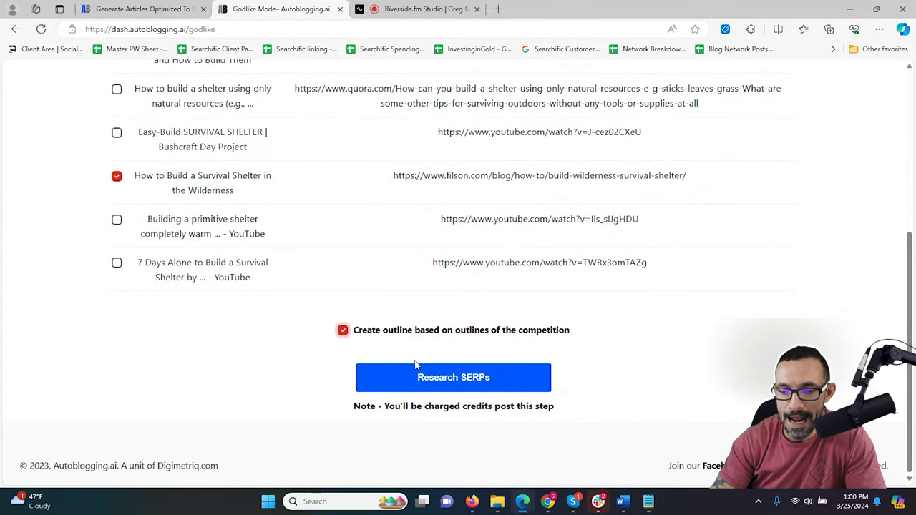
left_click(457, 383)
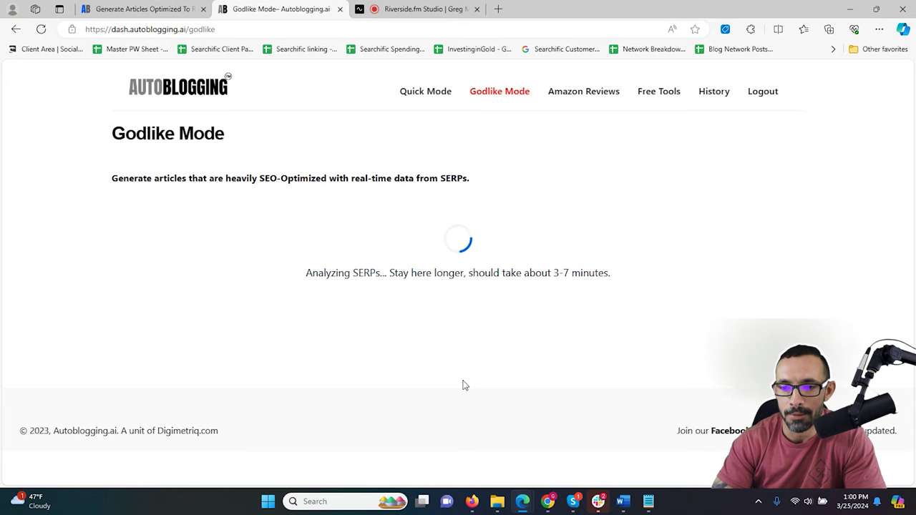
Switch to the Word document, review item #3 on keywords in H tags, and return to the browser
left_click(624, 502)
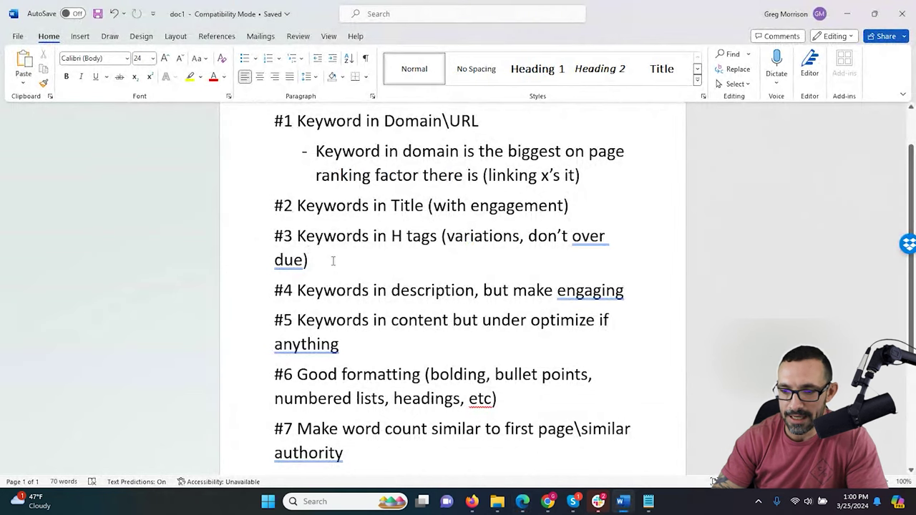
double_click(300, 259)
double_click(263, 250)
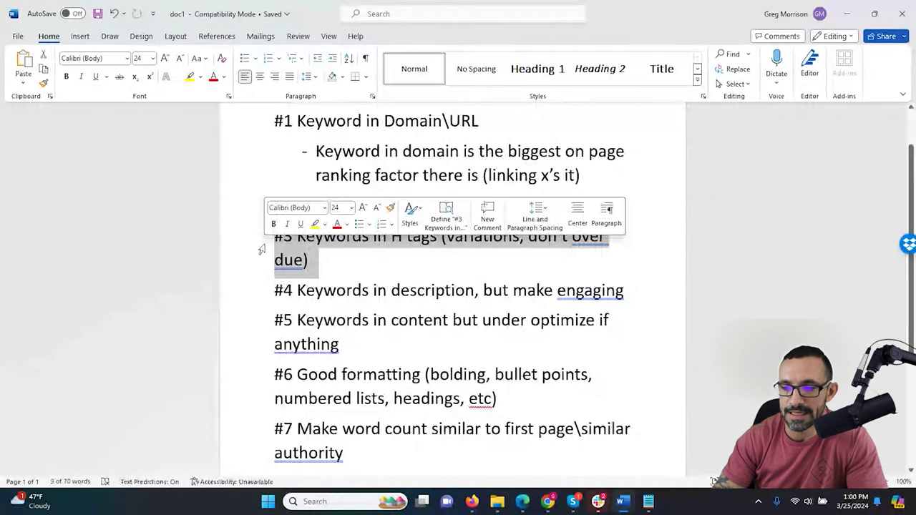
left_click(405, 266)
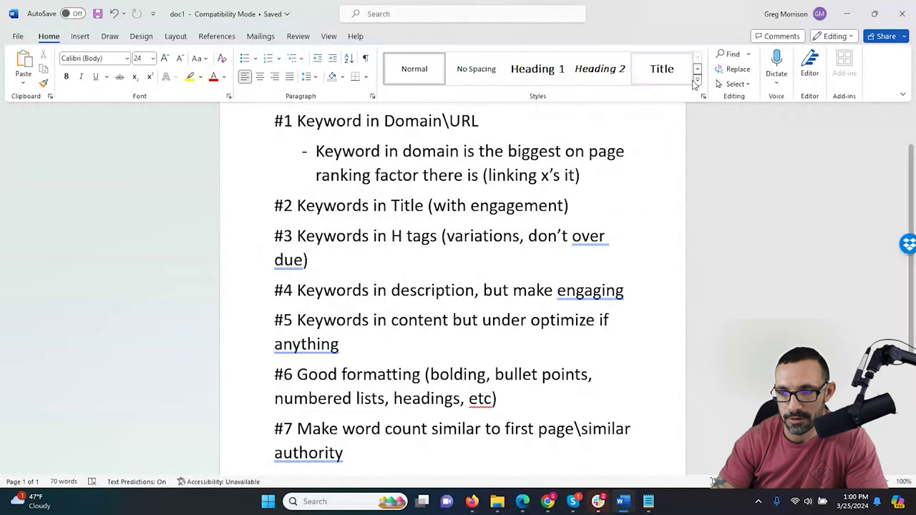
left_click(847, 14)
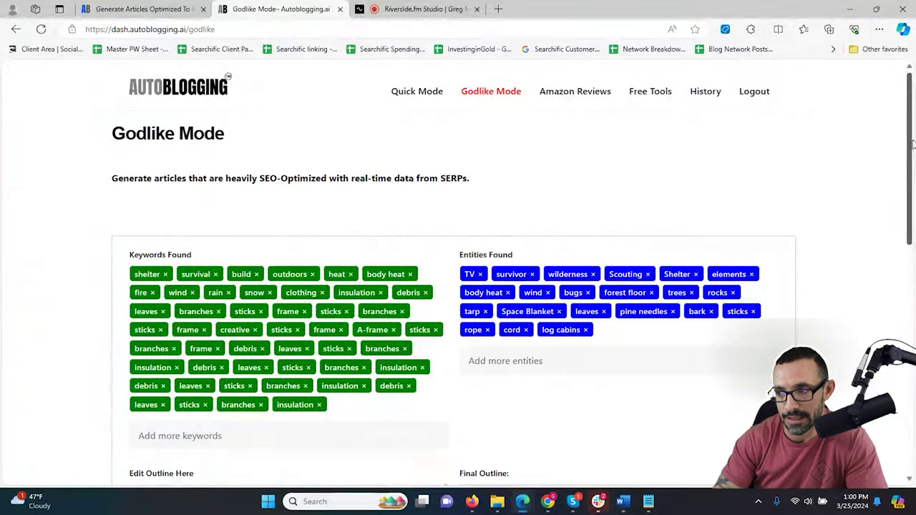
Examine the keywords, entities and article outline produced by the SERP research, including the editable outline's headings
scroll(909, 242, "down", 3)
left_click_drag(908, 242, 908, 365)
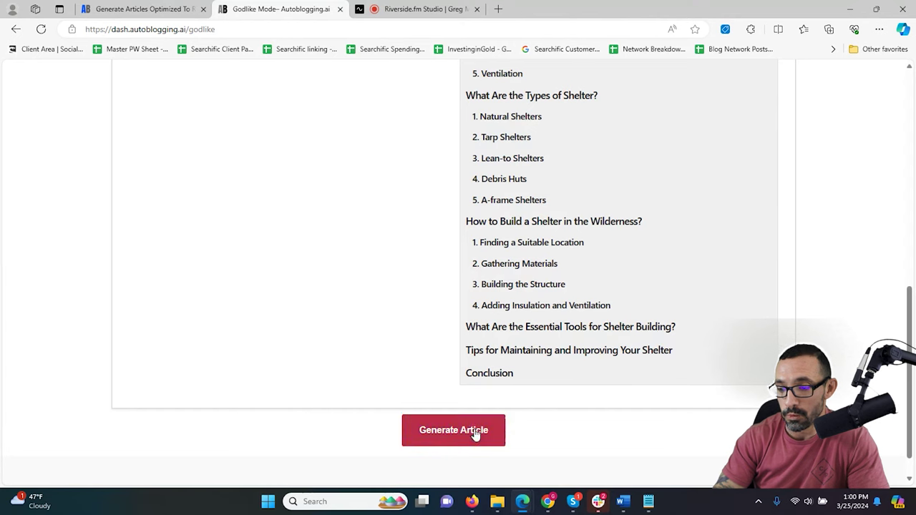
left_click_drag(913, 401, 912, 365)
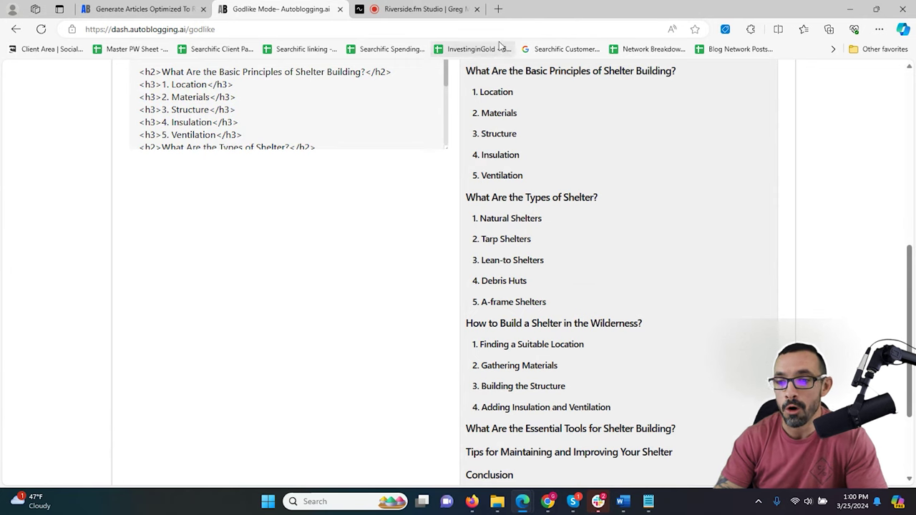
left_click_drag(445, 75, 445, 141)
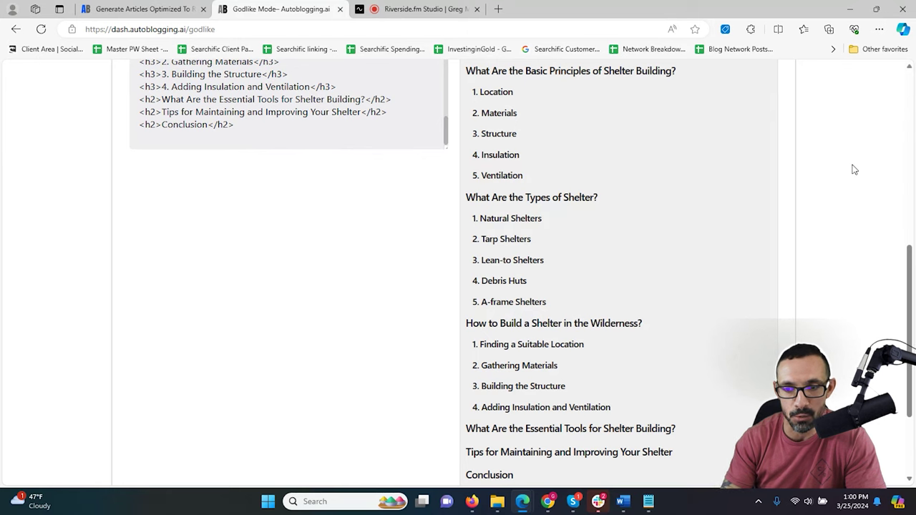
left_click_drag(913, 305, 914, 252)
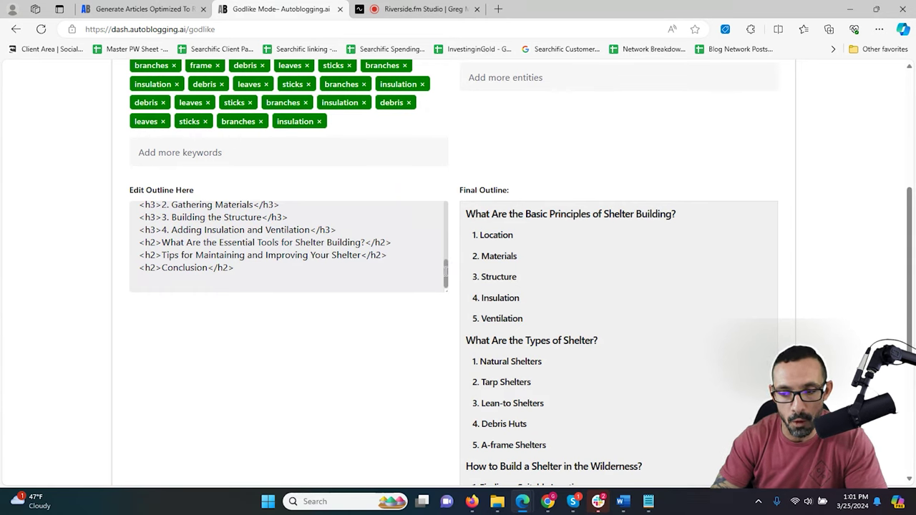
scroll(446, 270, "up", 6)
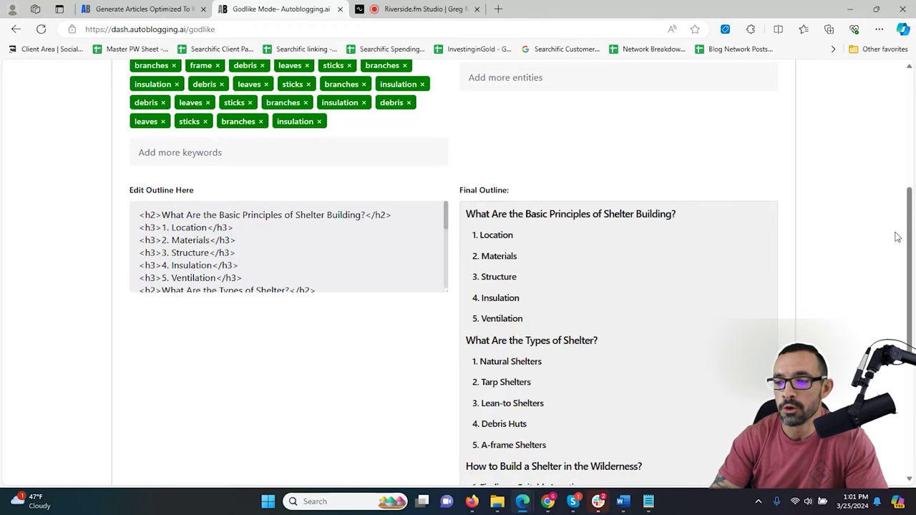
Select the entire final outline, from the conclusion back up to the first heading
left_click_drag(912, 238, 889, 366)
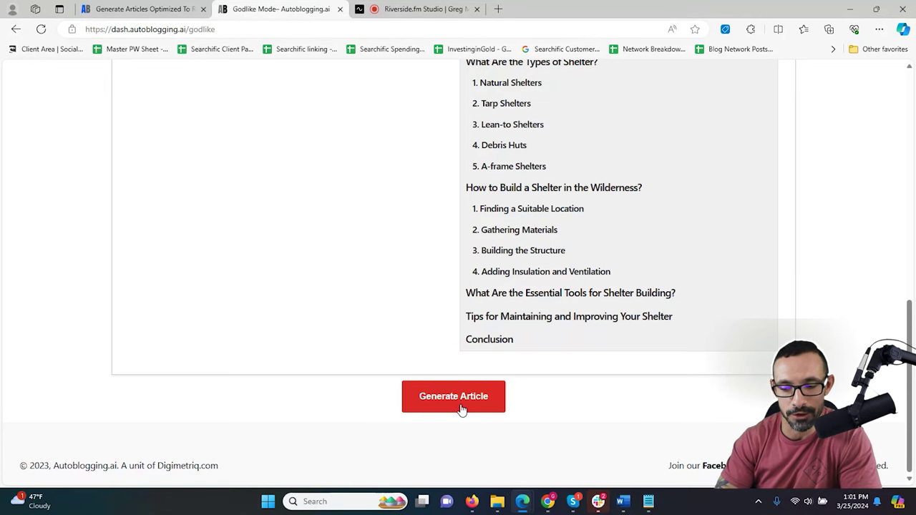
left_click(489, 403)
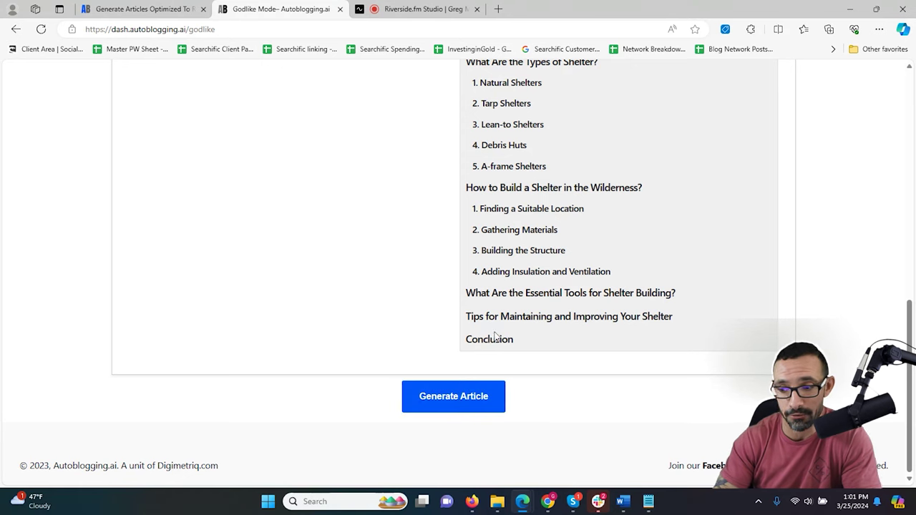
left_click_drag(529, 338, 468, 210)
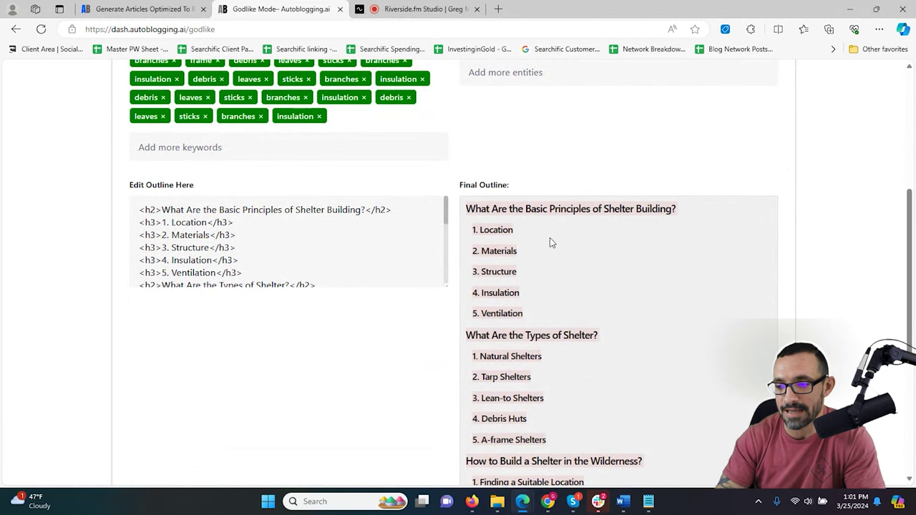